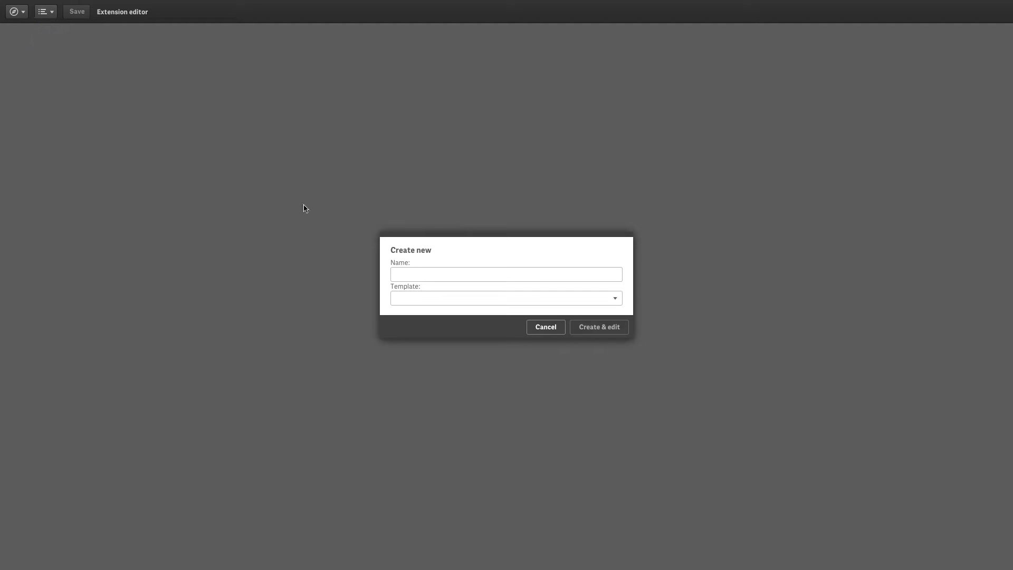
Step: Create HelloWorld from the Basic Visualization template and describe it as 'Hello world example'
click(394, 269)
text(HelloWorld)
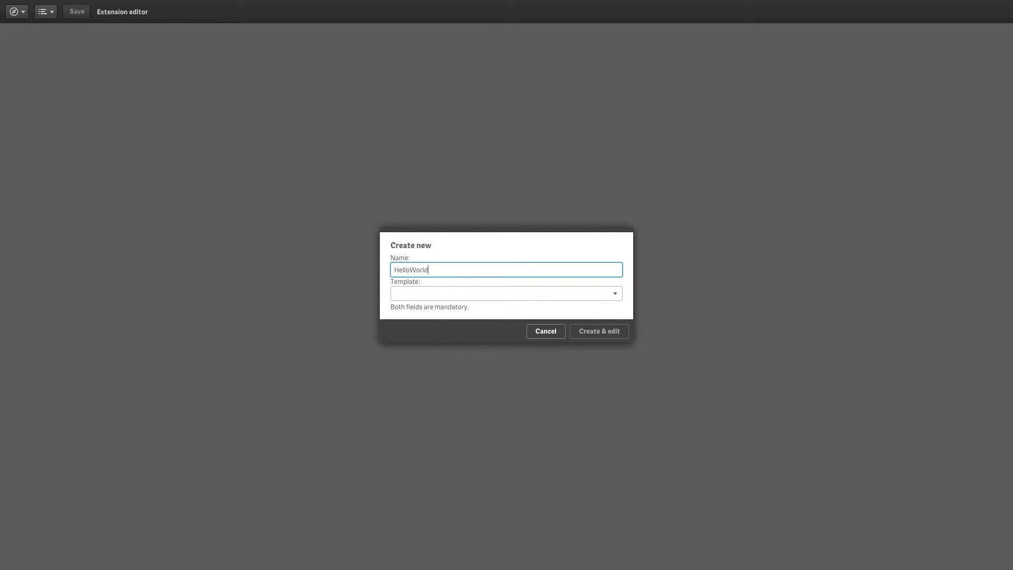
click(414, 294)
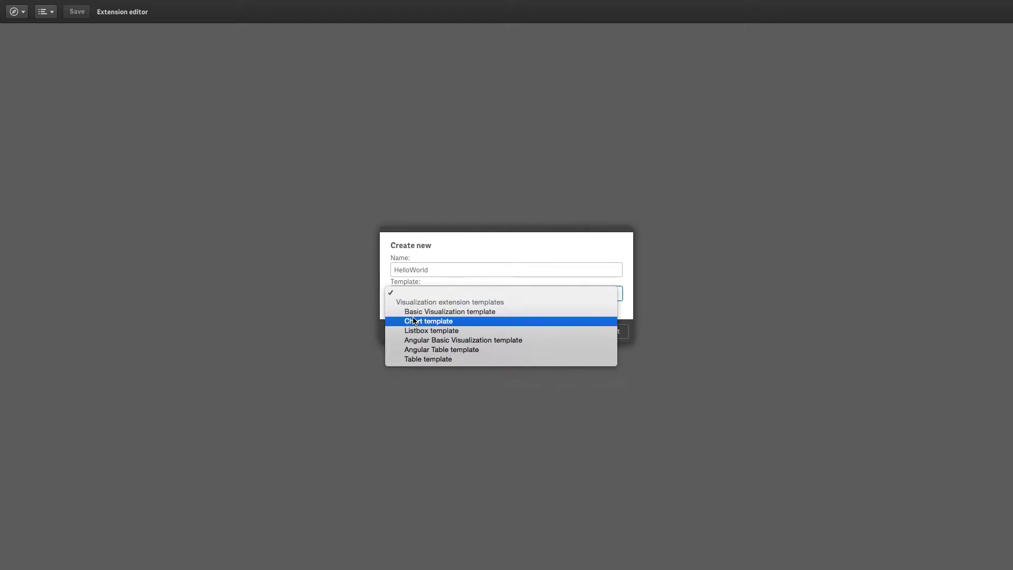
click(405, 311)
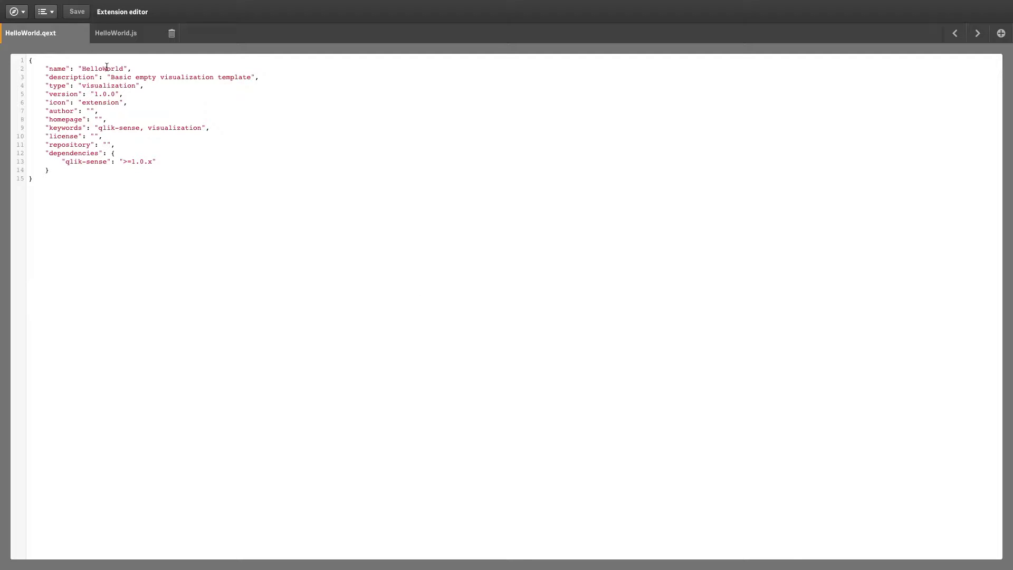
drag(111, 76, 241, 77)
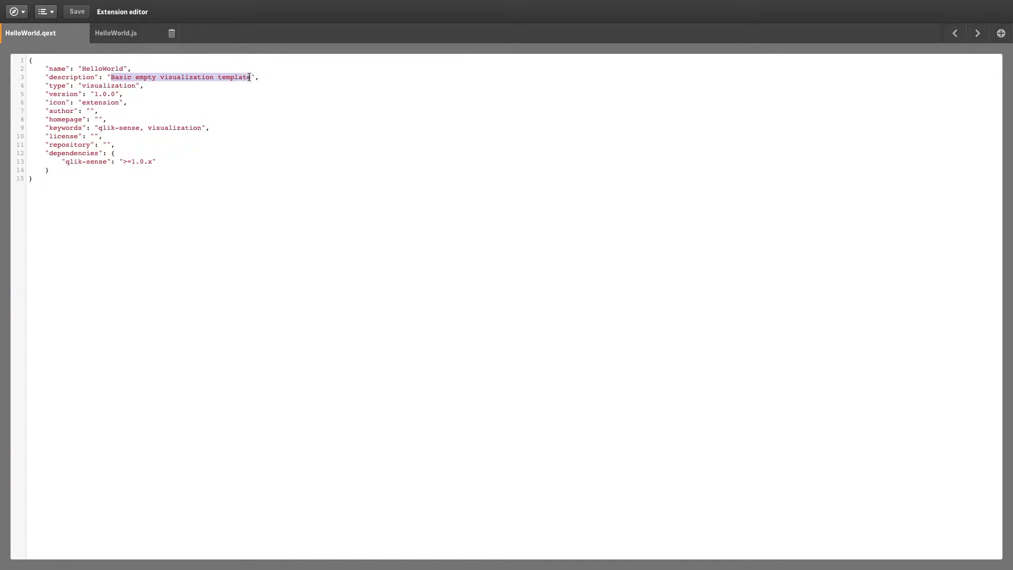
text(Hello world example)
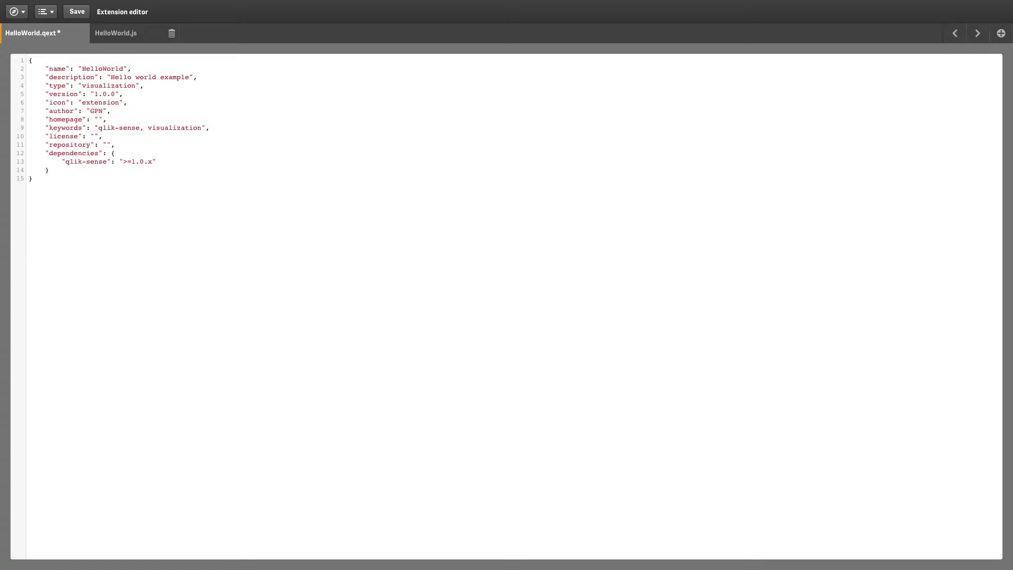
click(123, 40)
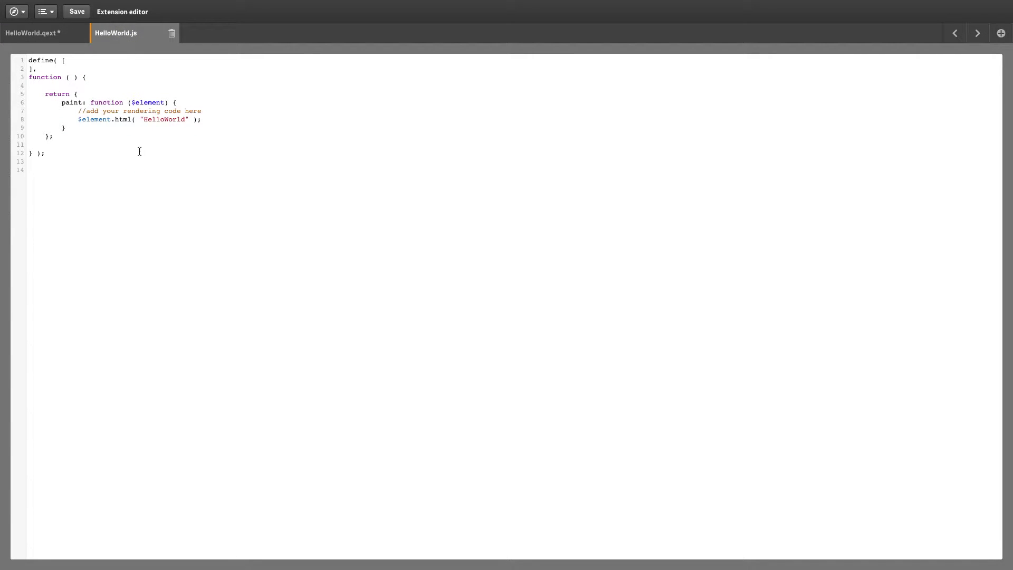
Step: Save HelloWorld and open the Helpdesk Management Dashboard sheet in a new hub tab
click(77, 11)
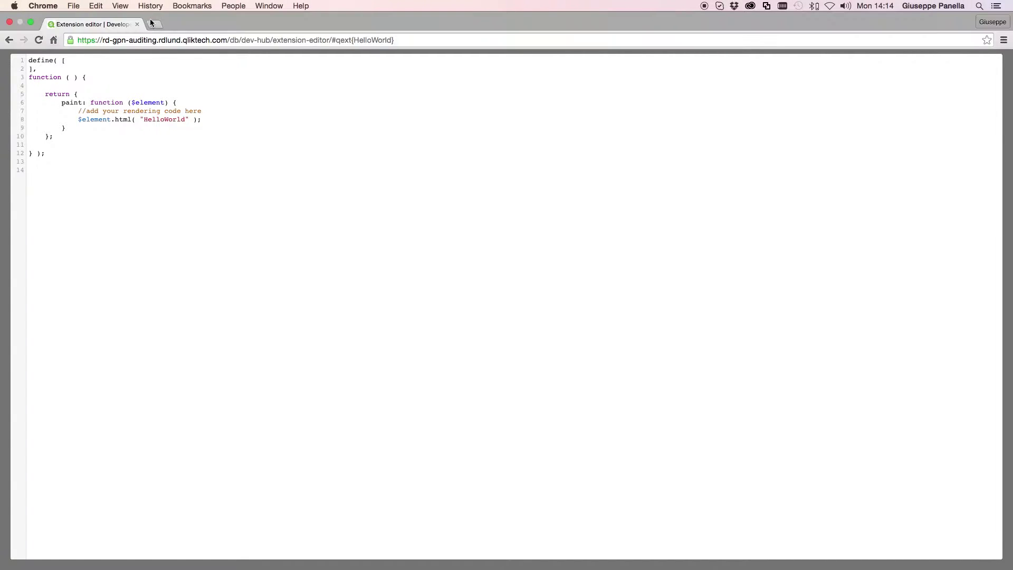
click(155, 24)
text(rd-gpn-auditing.rdlund.qliktech.com/hub)
key(Return)
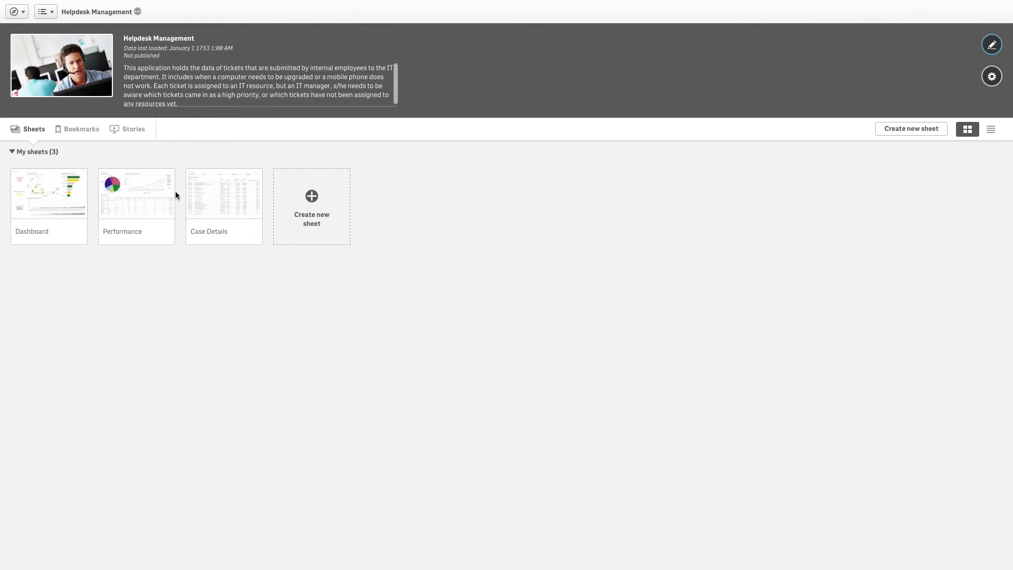
click(71, 210)
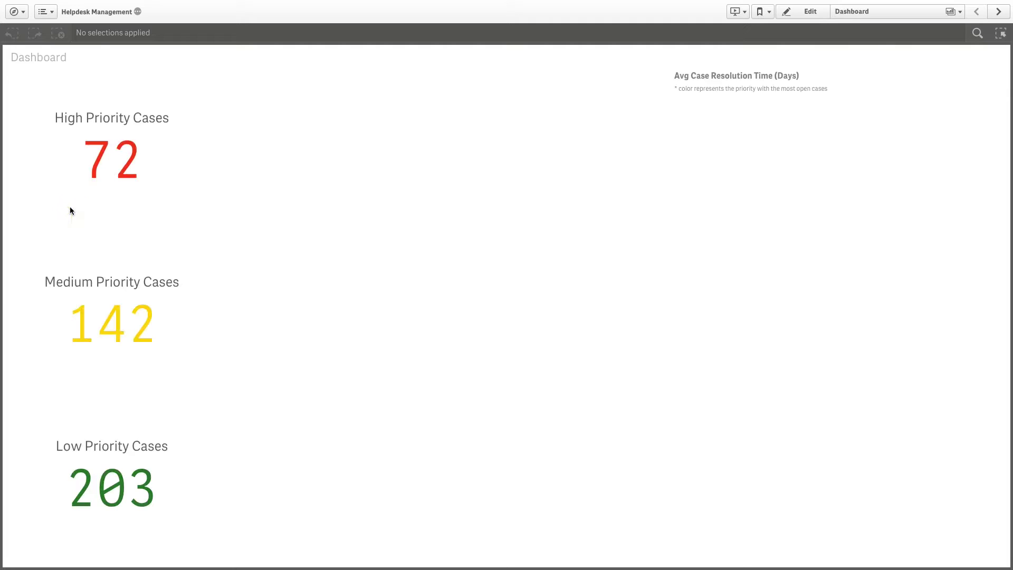
Step: Place HelloWorld on the Dashboard sheet, then delete it and finish editing
click(794, 11)
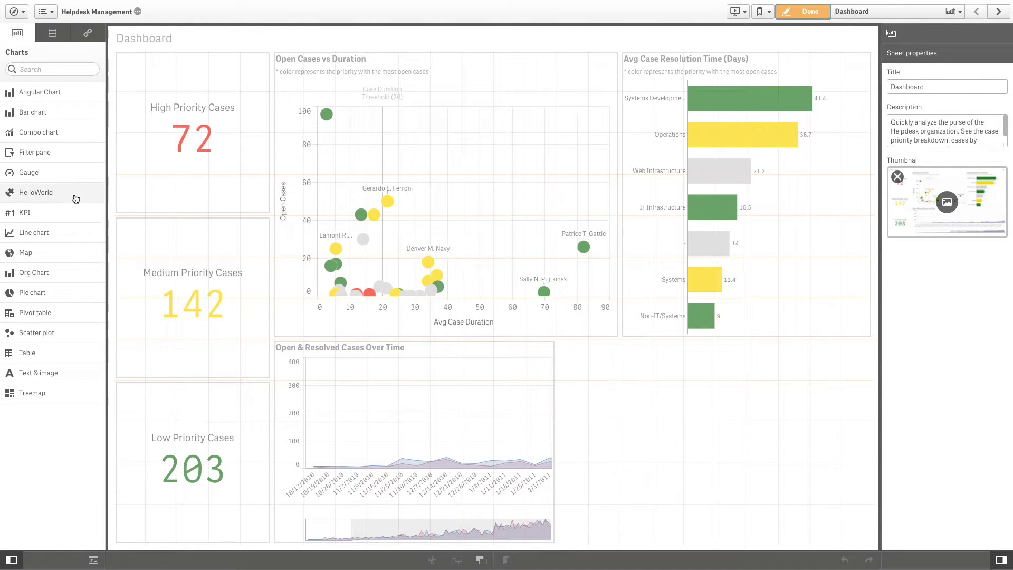
drag(75, 199, 680, 453)
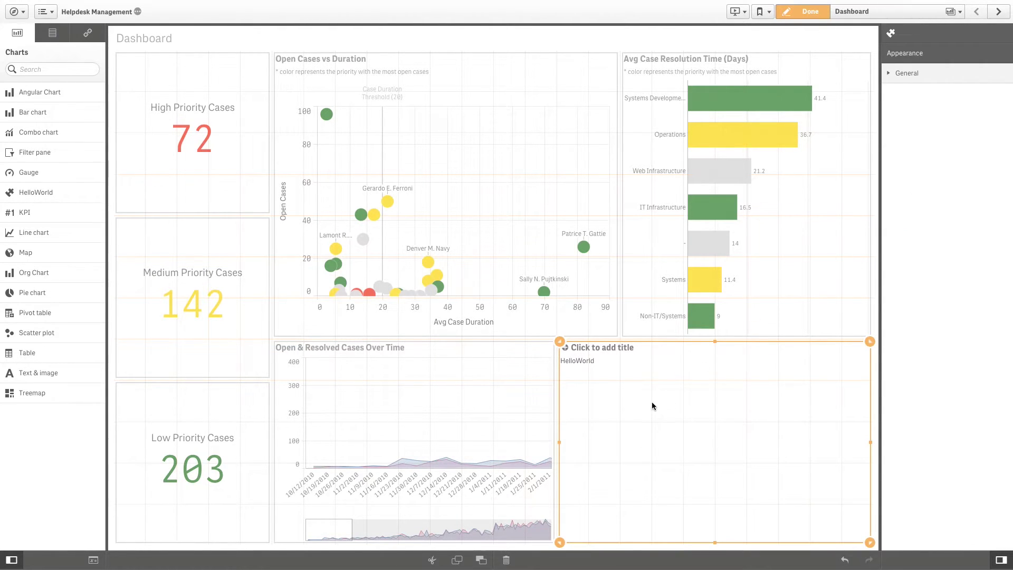
key(Delete)
click(804, 14)
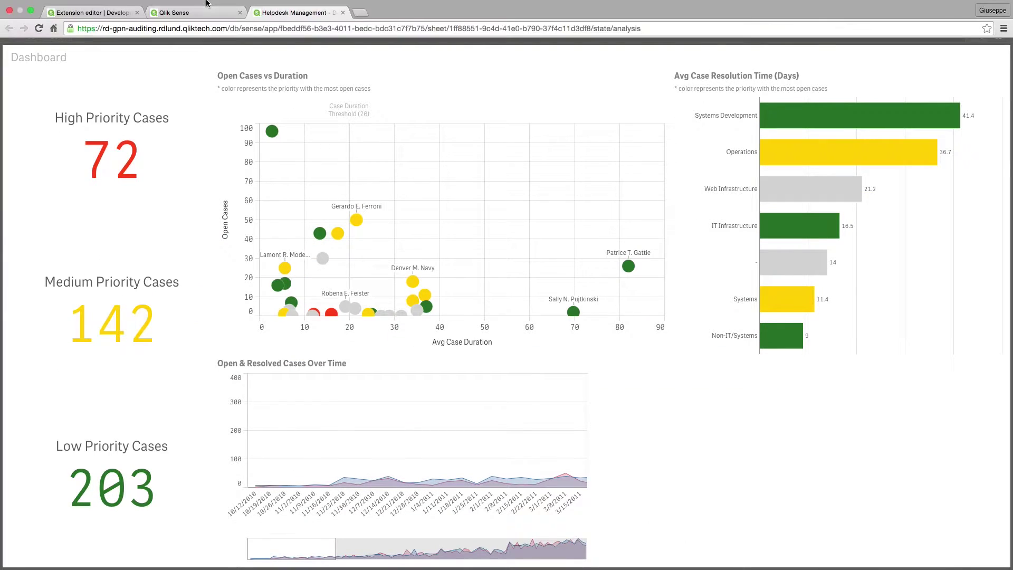
Step: Back in the full-screen Extension editor, create Customized_Chart from the Chart template
click(115, 25)
key(ctrl+super+f)
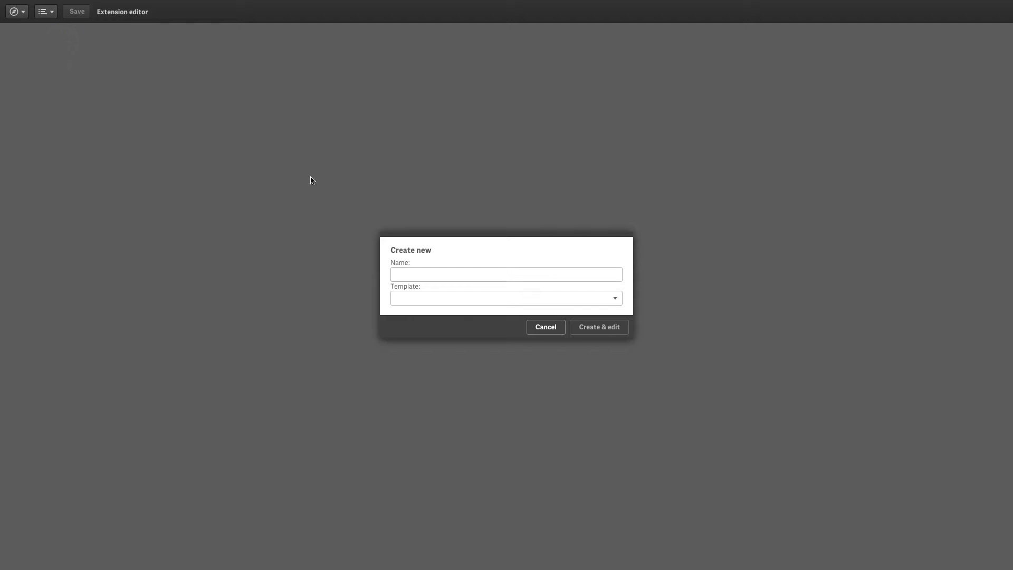
click(430, 274)
text(Customized_Chart)
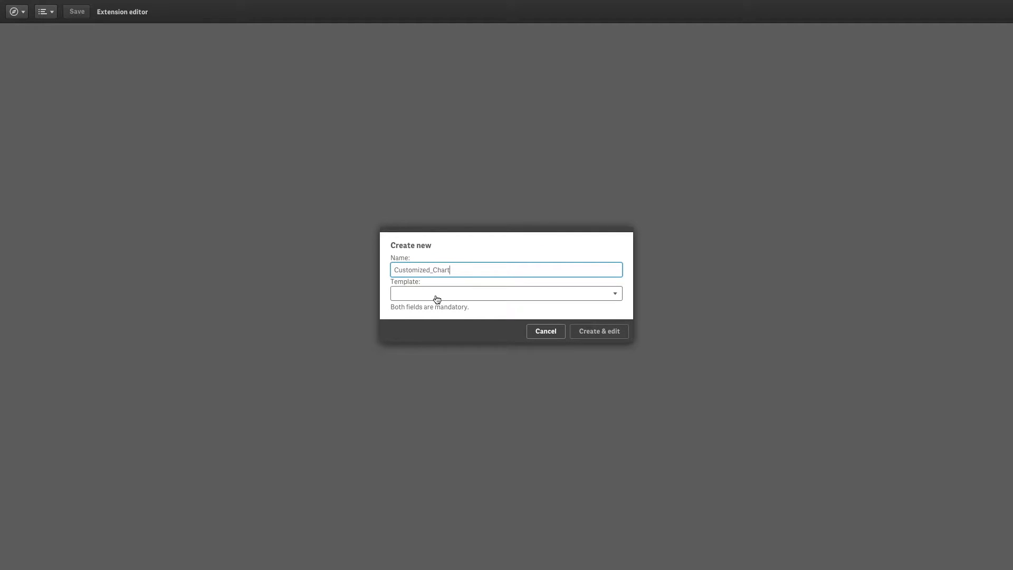
click(436, 293)
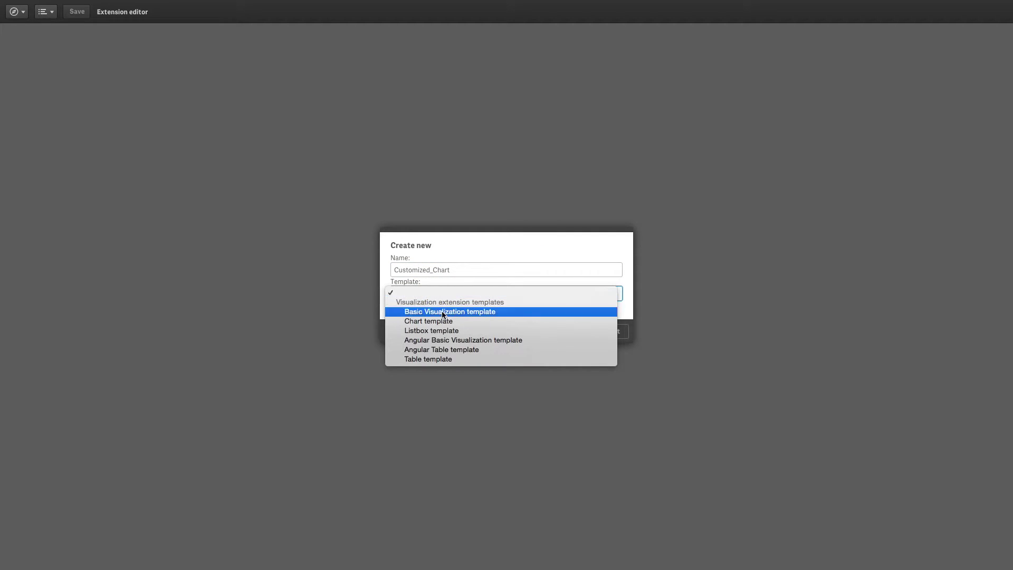
click(534, 321)
click(584, 328)
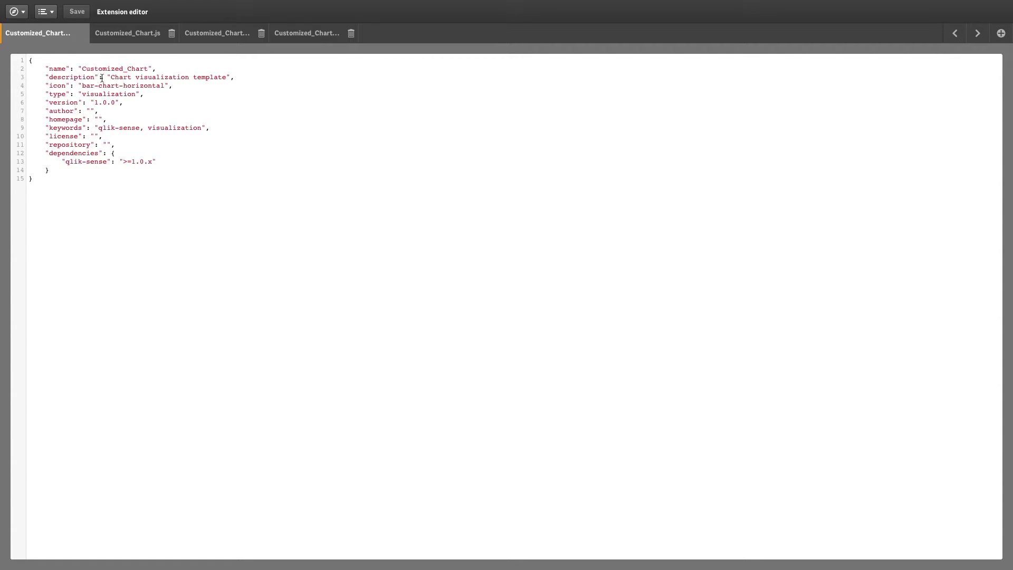
Step: Edit the chart description, then change the row background colour on stylesheet line 7
drag(108, 77, 206, 78)
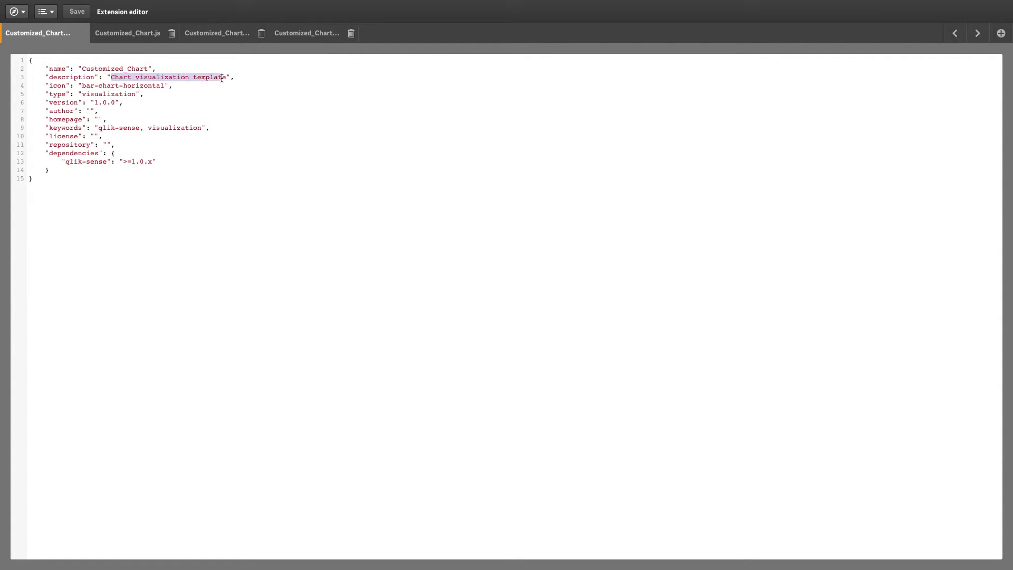
text(My Customized c)
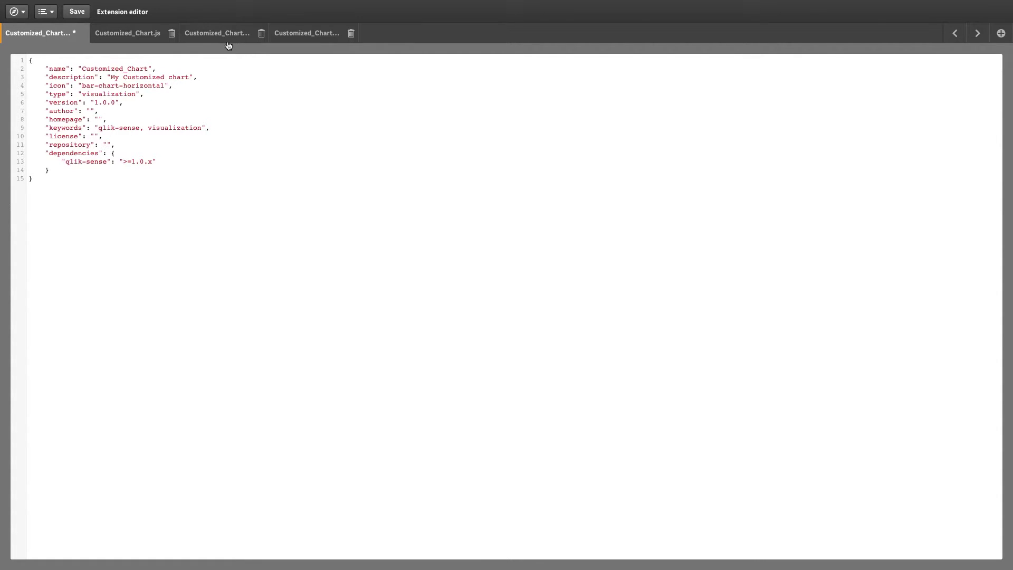
click(139, 36)
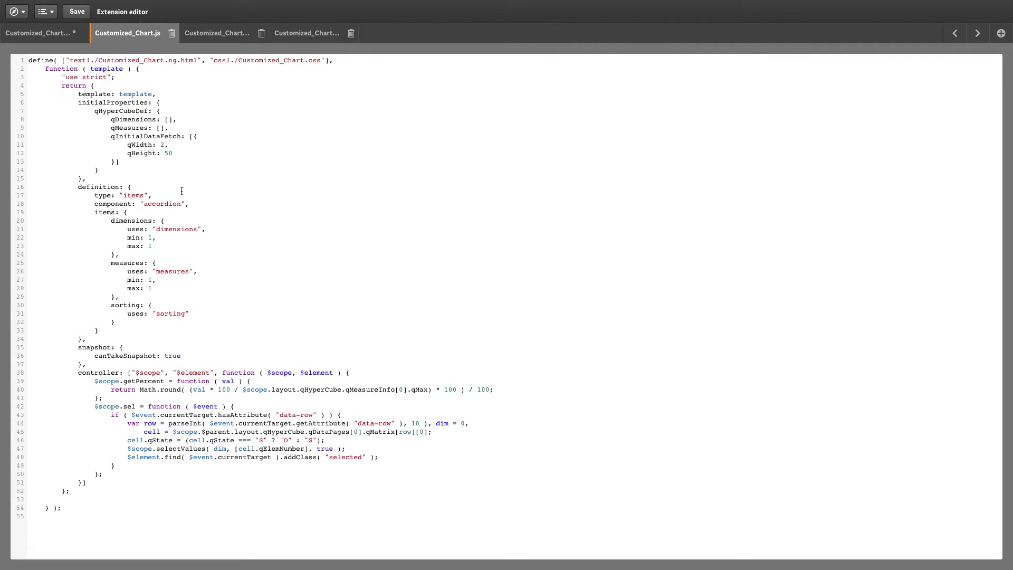
click(237, 39)
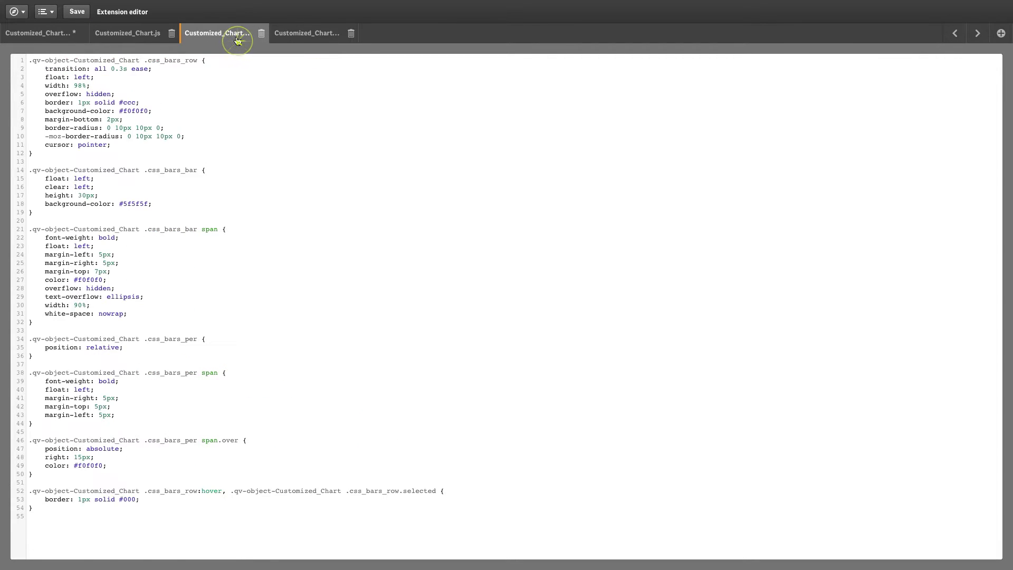
double_click(129, 113)
text(C9E2DB)
click(346, 164)
Step: Change the bar background and bar label colours, and set line 49 to #C9E2DB
double_click(128, 204)
text(FFFFF1)
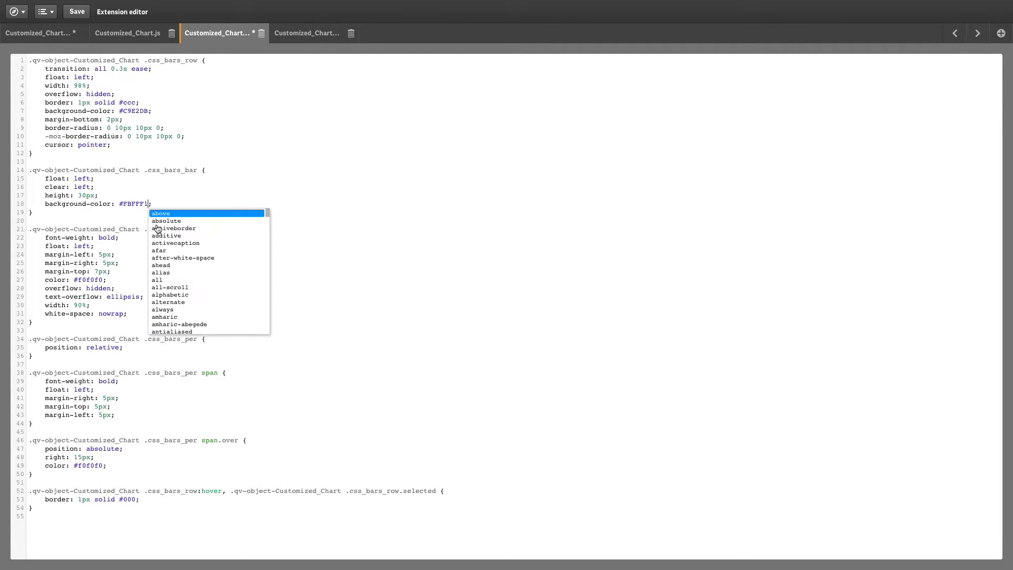
double_click(84, 280)
text(C9E2DB)
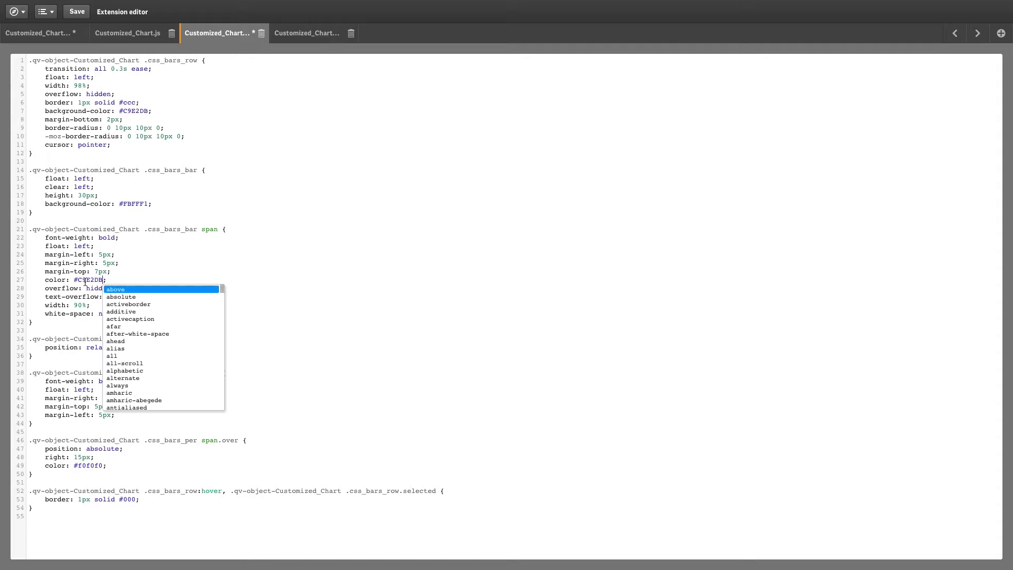
key(Escape)
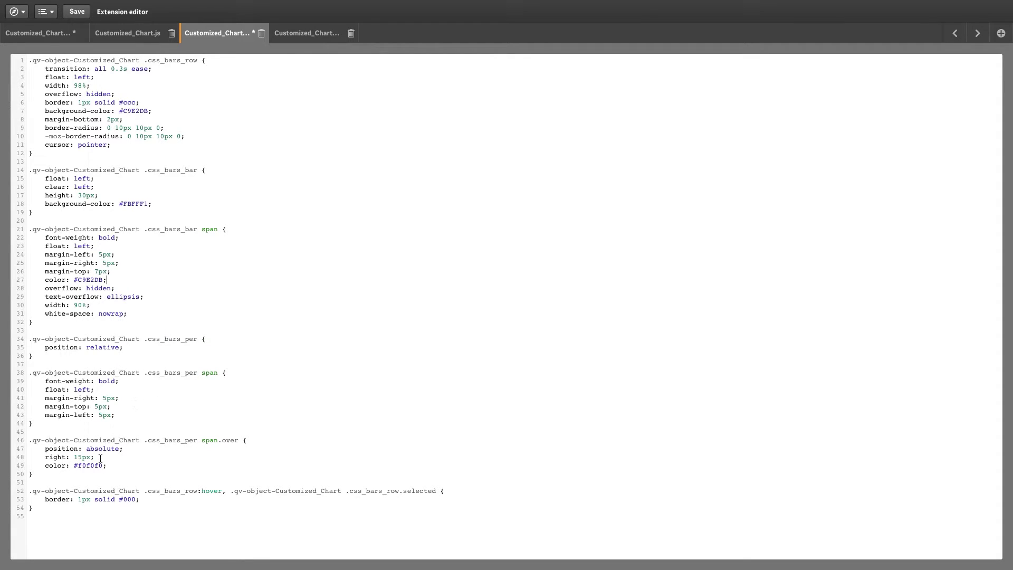
double_click(87, 465)
text(C9E2DB)
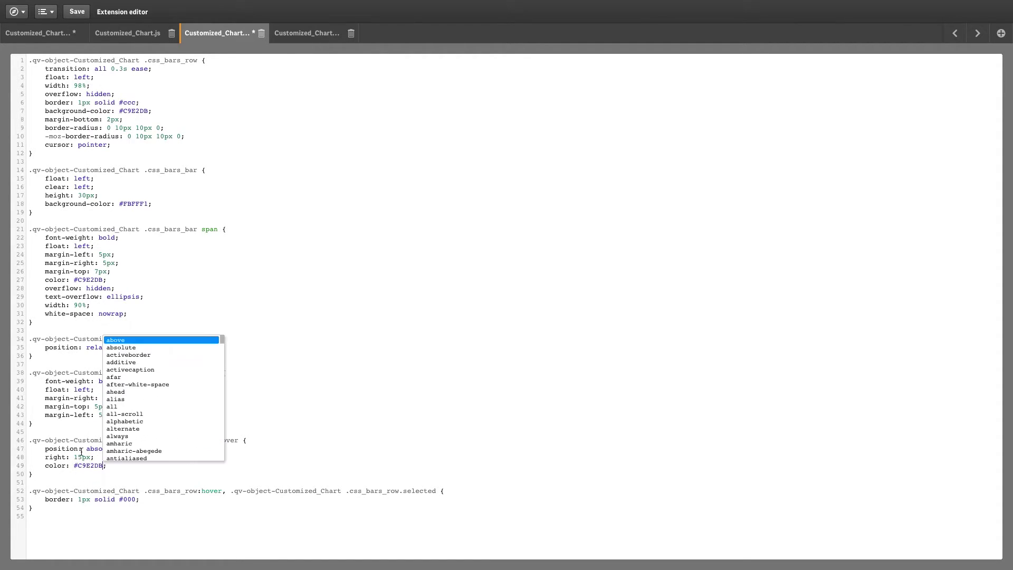
click(259, 516)
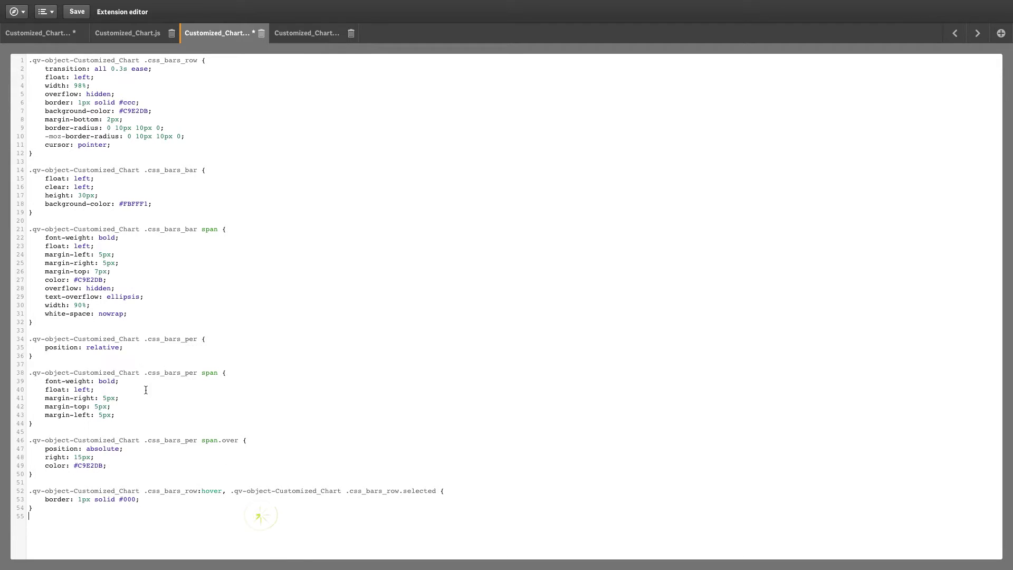
Step: View the HTML template and save Customized_Chart
click(292, 35)
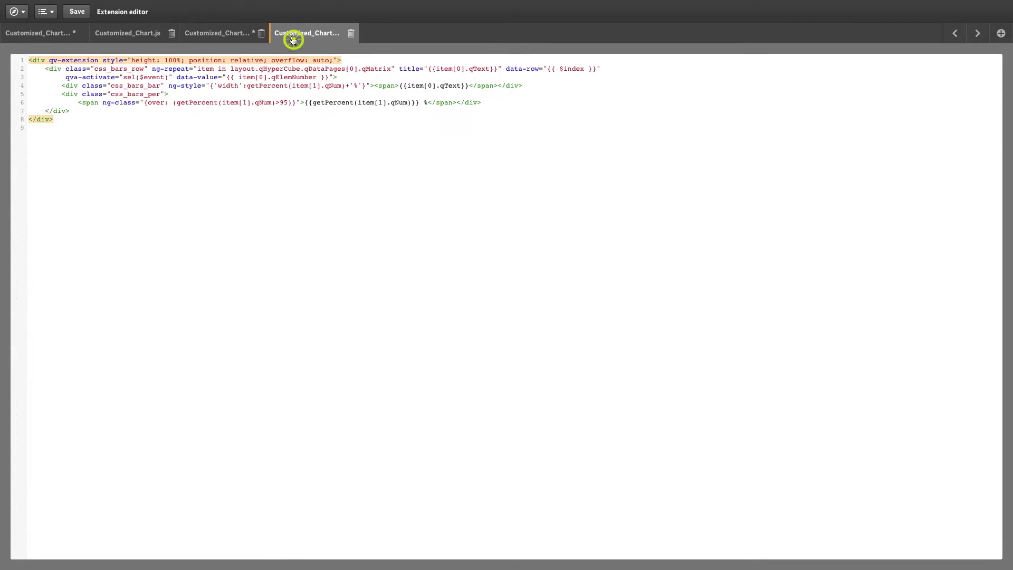
click(275, 114)
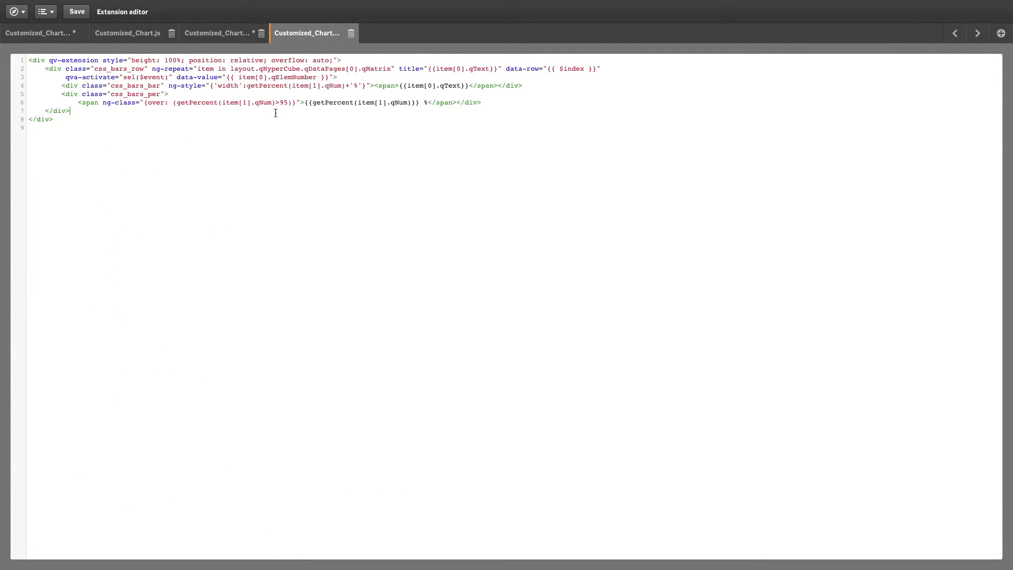
click(78, 12)
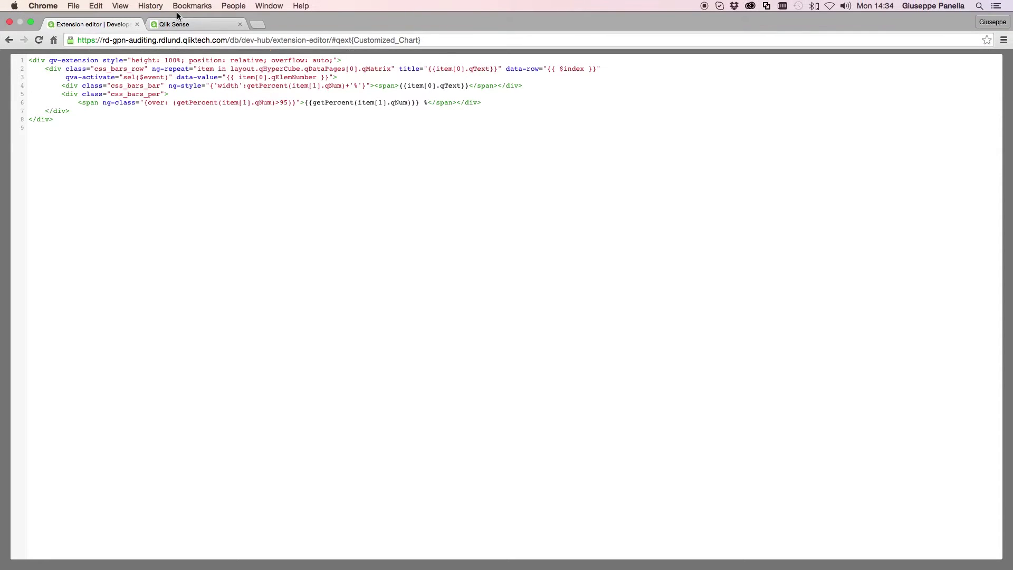
Step: Open the Helpdesk Management Dashboard sheet in edit mode
click(177, 22)
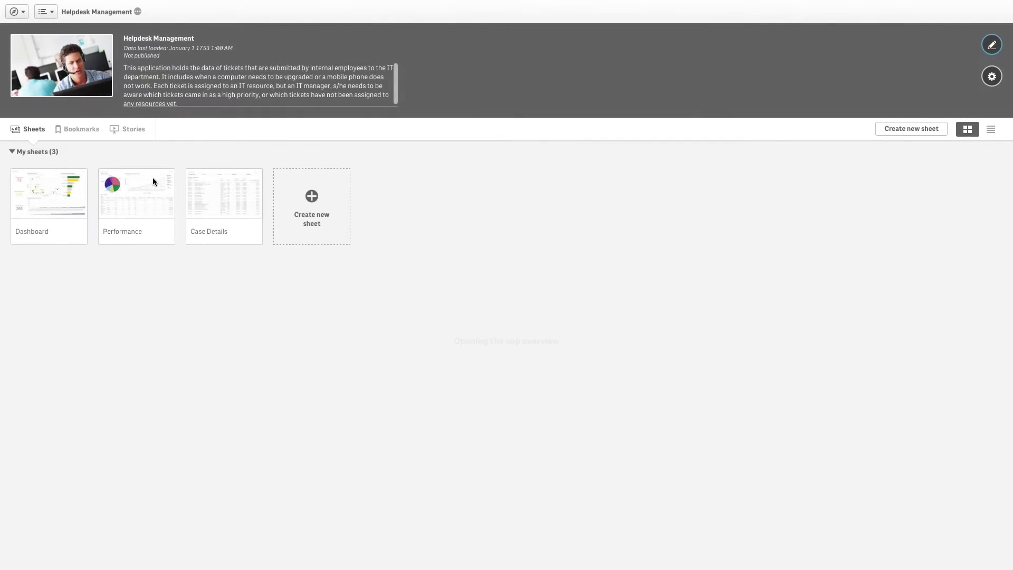
click(93, 195)
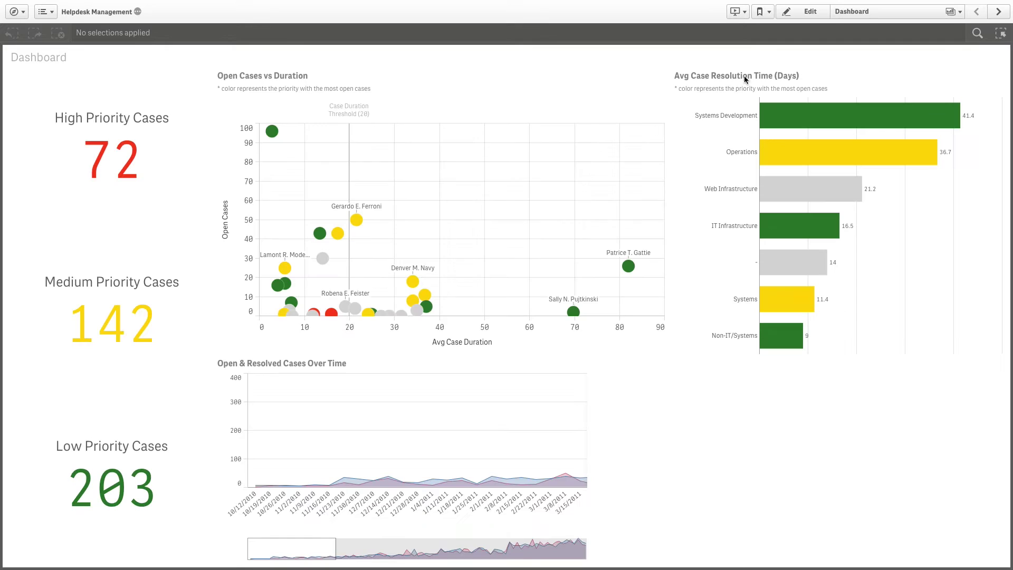
click(807, 12)
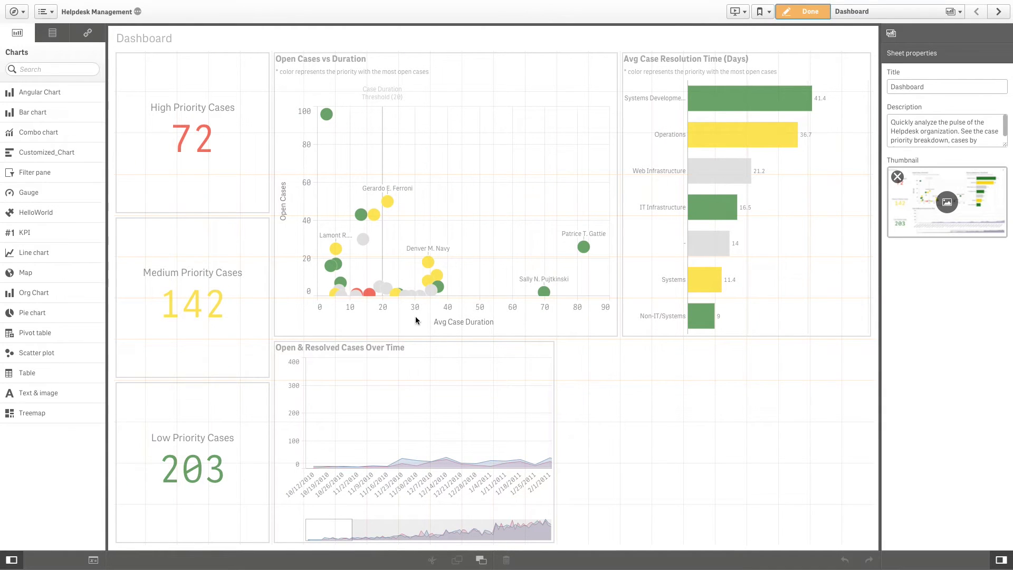
Step: Place Customized_Chart with Department dimension and Closed Cases measure, then finish editing
click(51, 71)
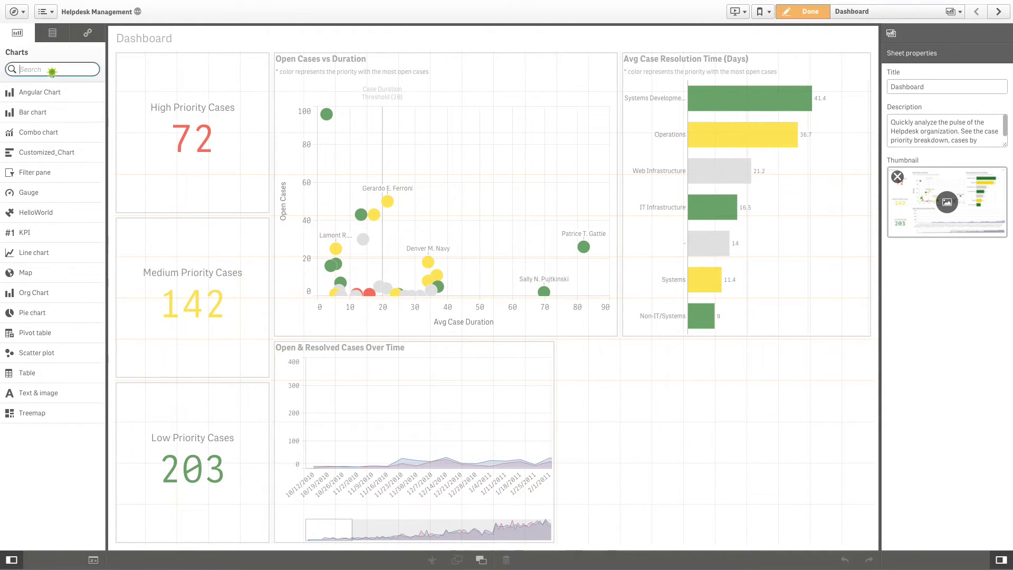
text(c)
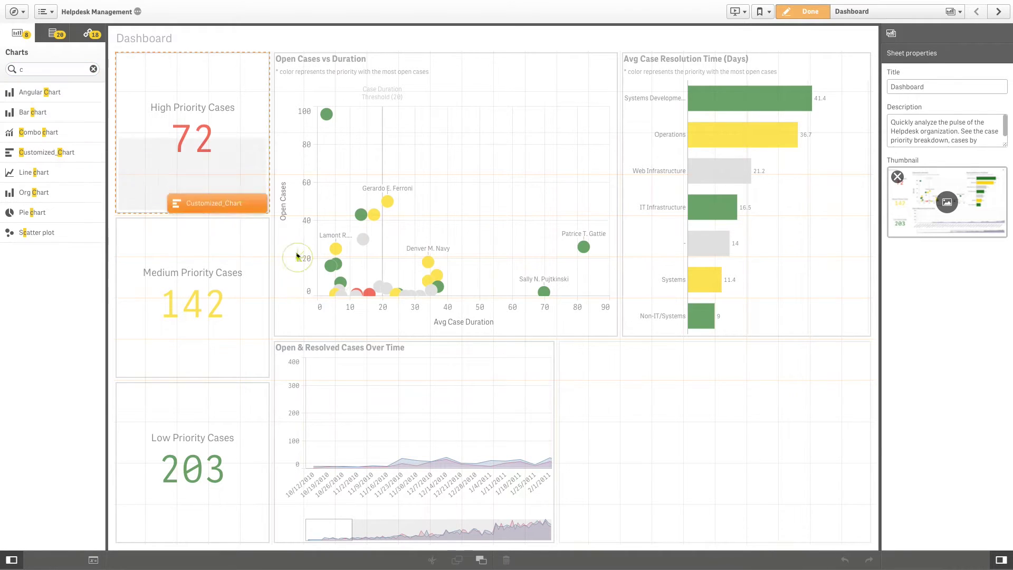
drag(46, 152, 685, 424)
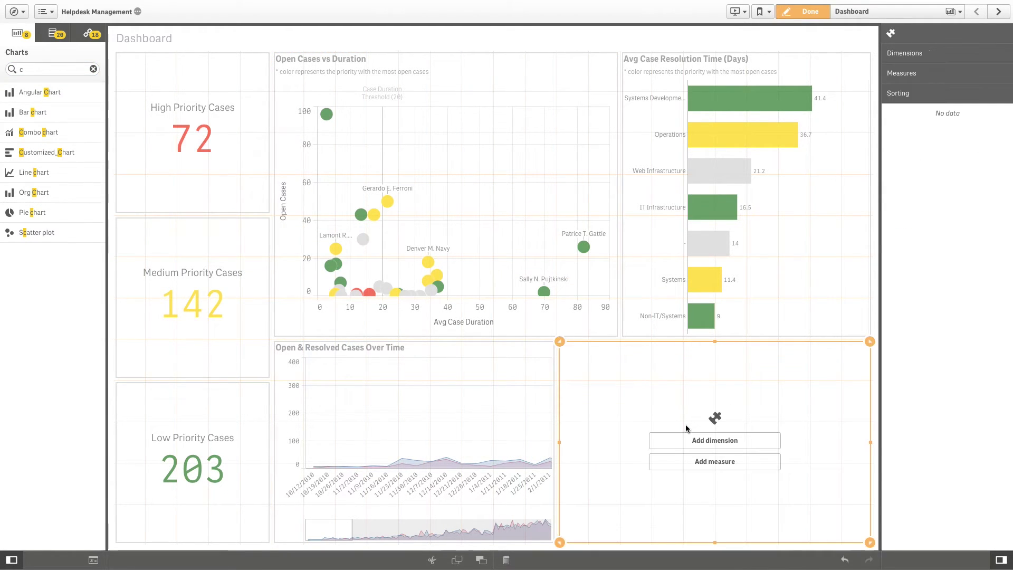
click(696, 441)
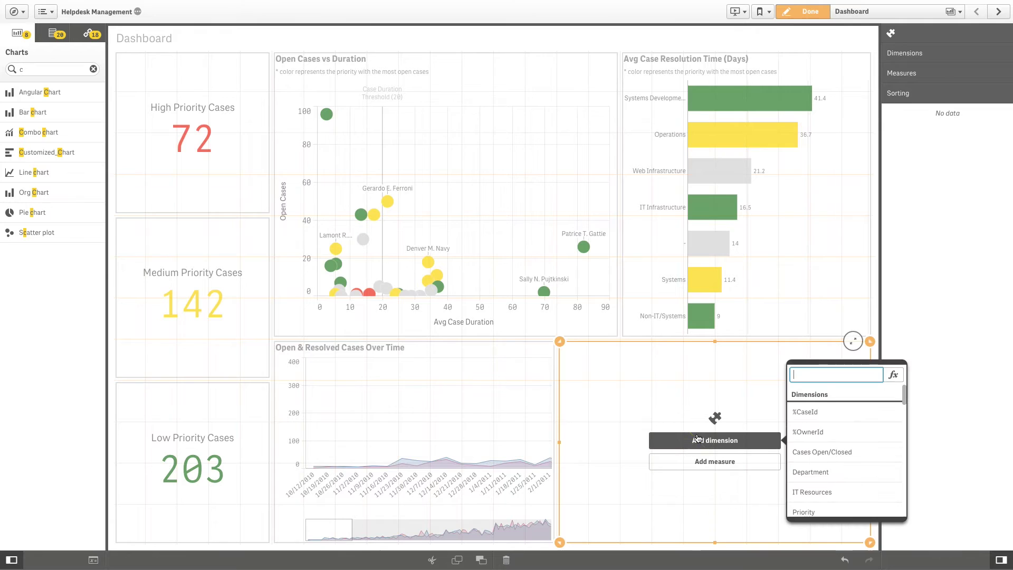
click(822, 472)
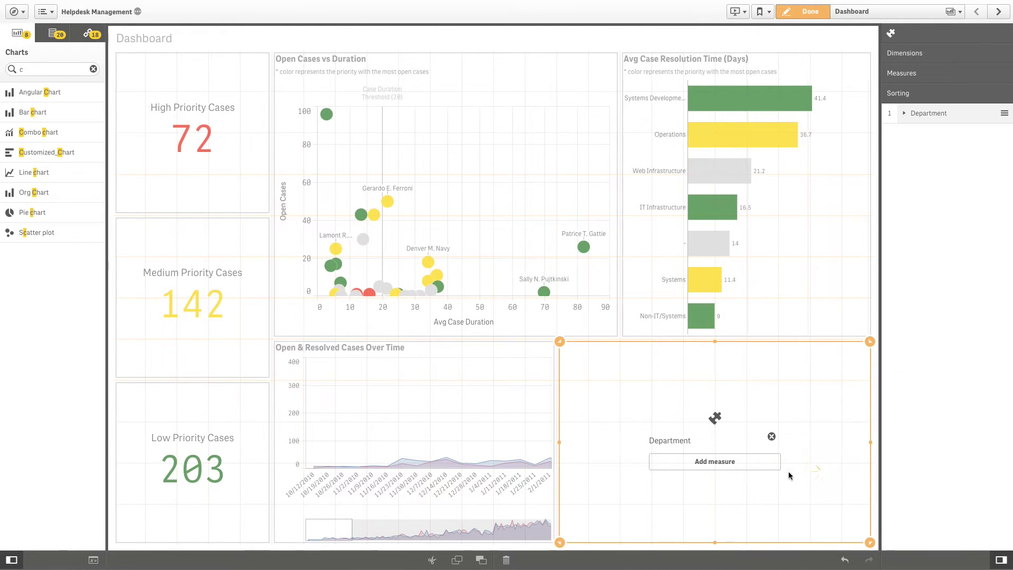
click(714, 461)
text(cas)
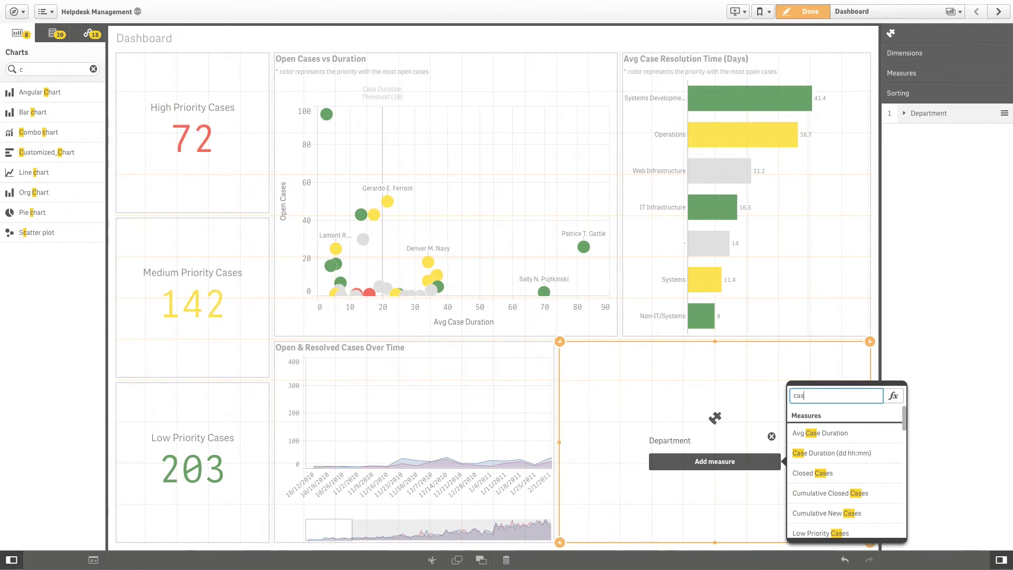
text(um)
click(816, 477)
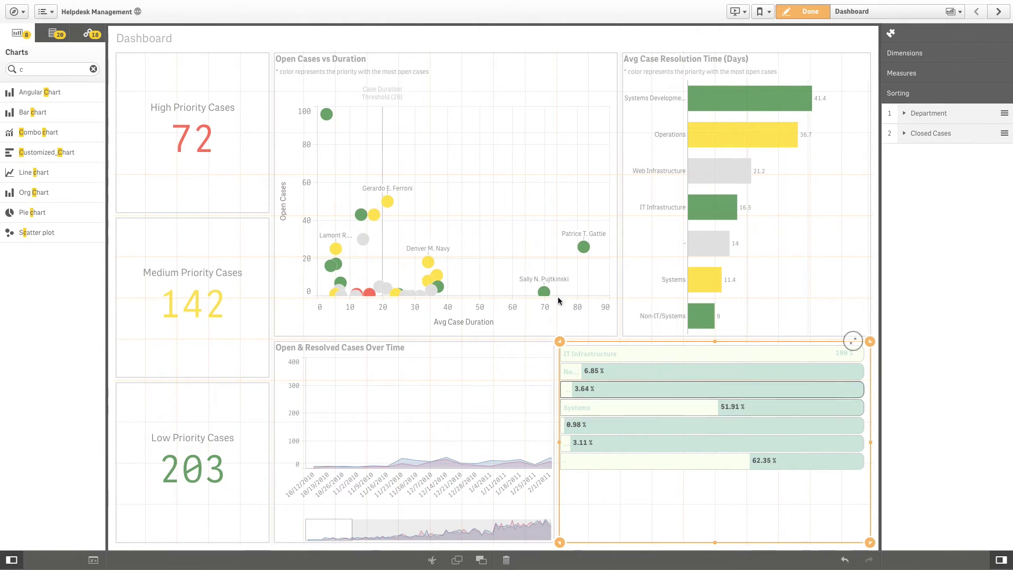
click(800, 18)
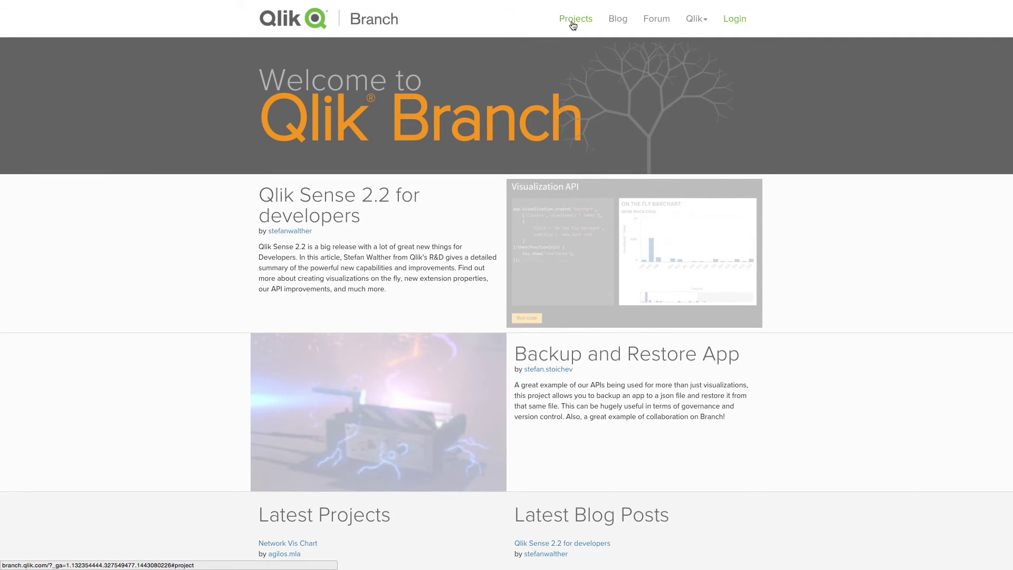
Step: Open the Projects list on Qlik Branch
click(573, 22)
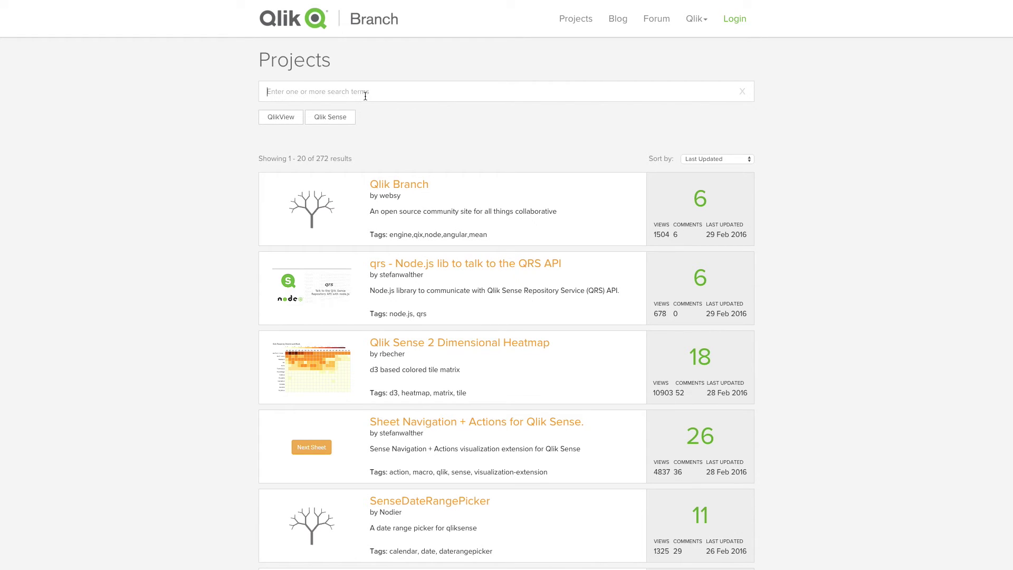
text(water)
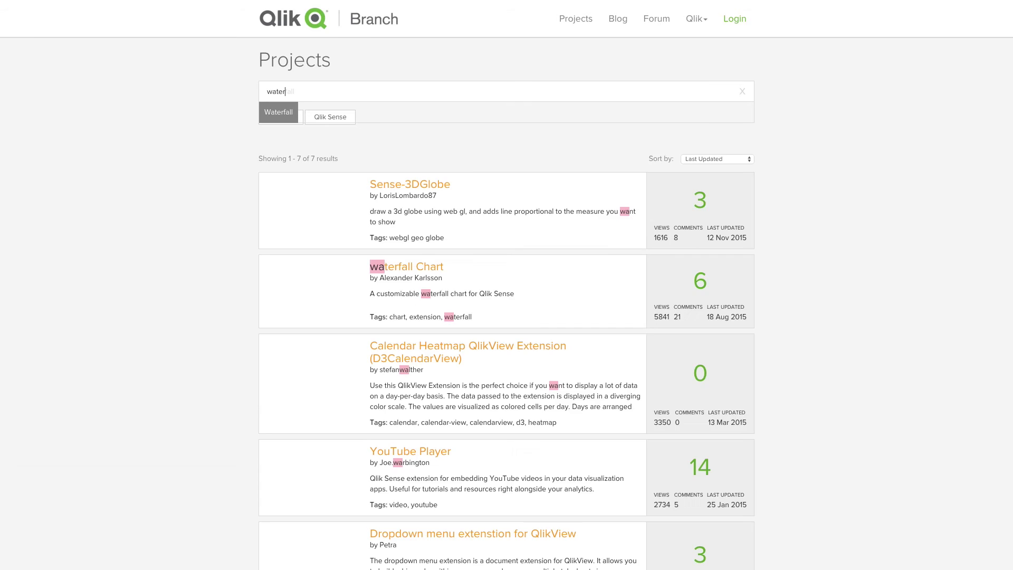
text(fa)
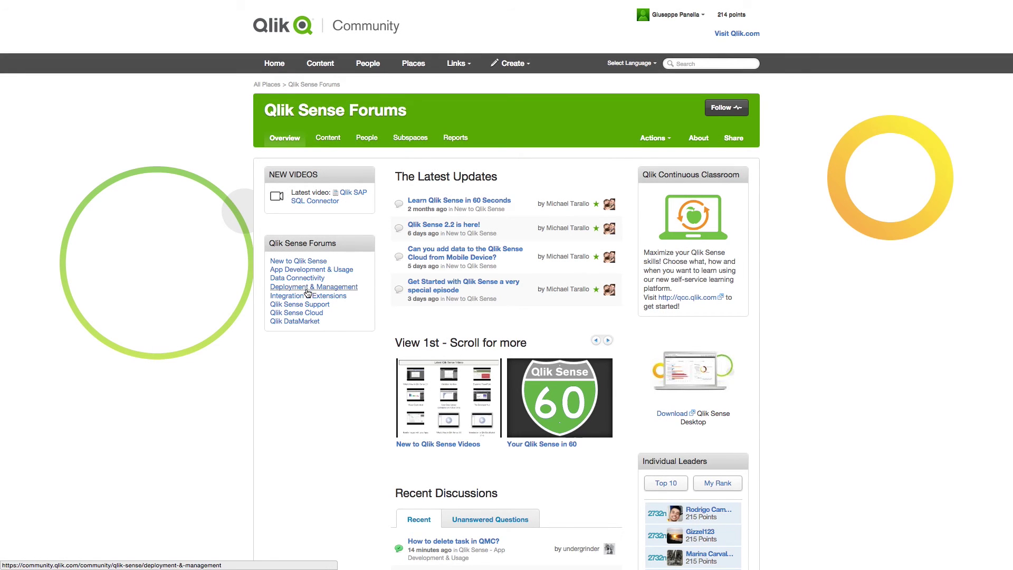
Step: Go to Integration & Extensions from the Qlik Sense Forums sidebar
click(323, 298)
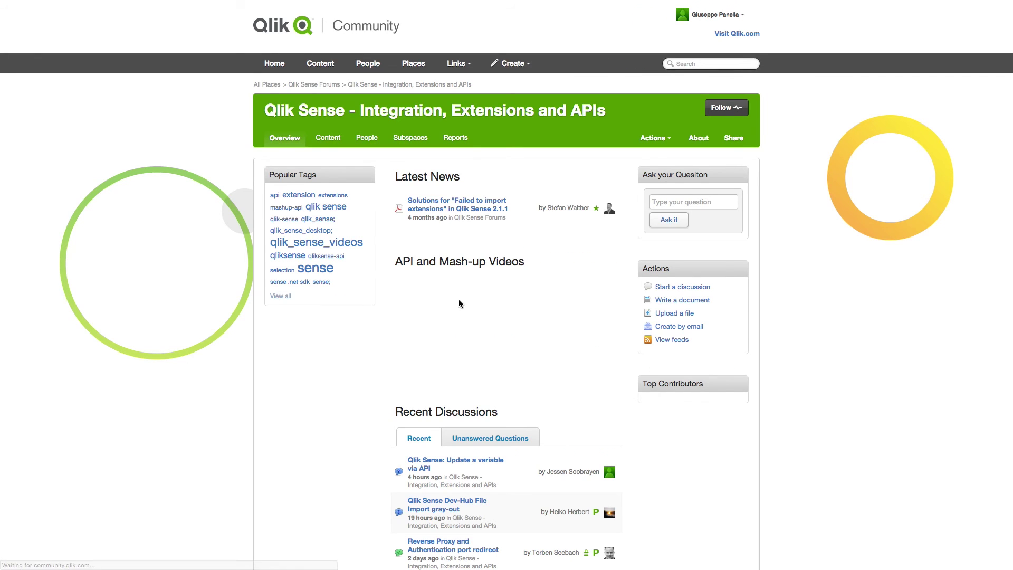
scroll(575, 305, down, 2)
scroll(574, 304, down, 1)
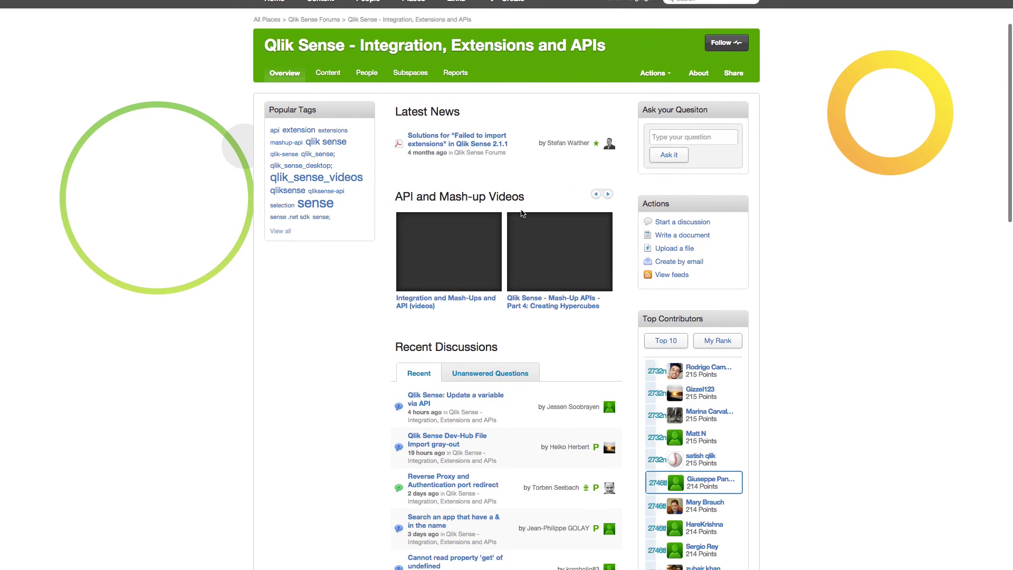
scroll(534, 215, down, 1)
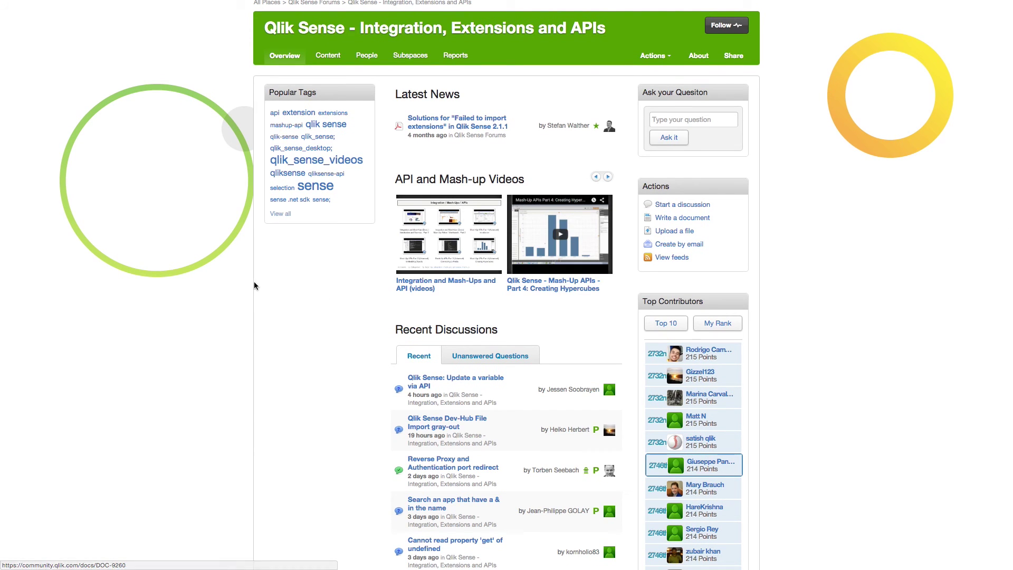
scroll(335, 332, down, 1)
scroll(334, 332, down, 2)
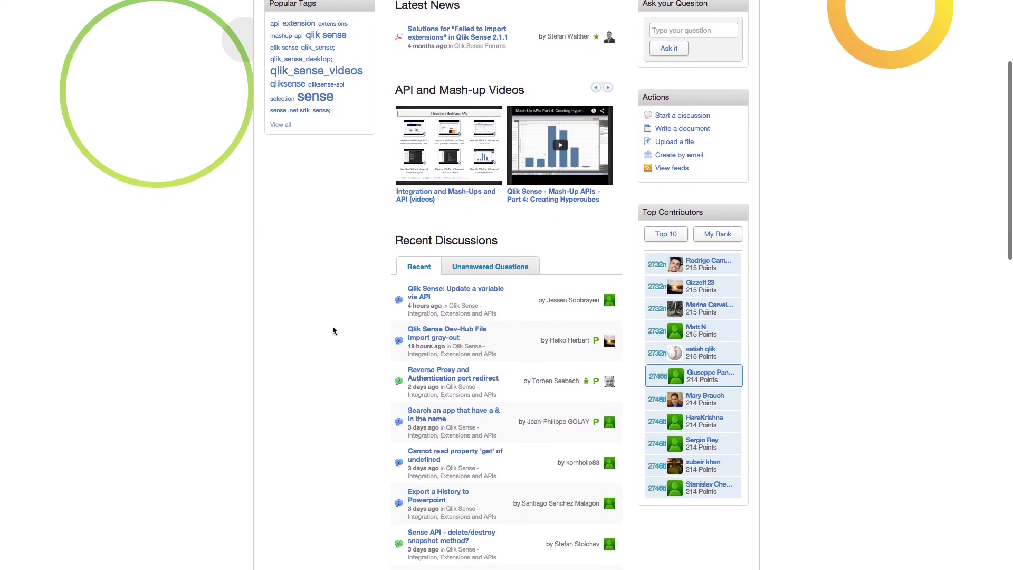